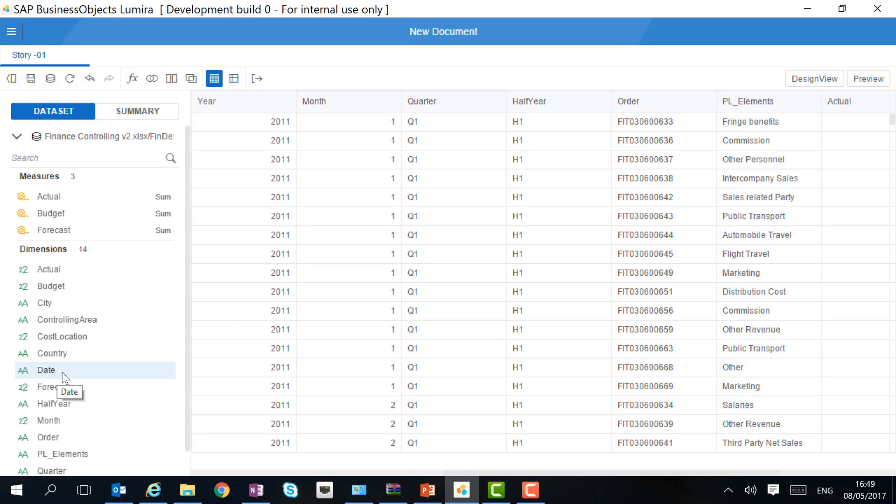
# Convert the Date text dimension of the finance dataset to Date/Time.
pyautogui.rightClick(57, 373)
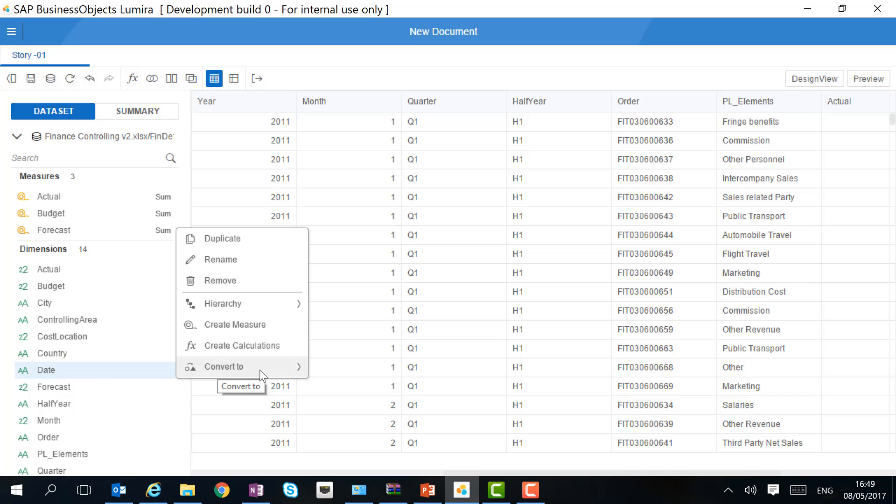
pyautogui.click(220, 367)
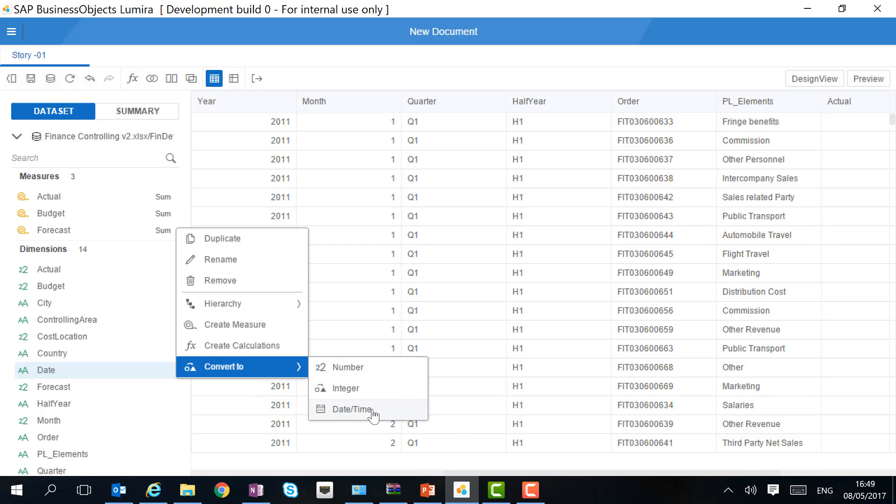
pyautogui.click(368, 409)
pyautogui.click(557, 328)
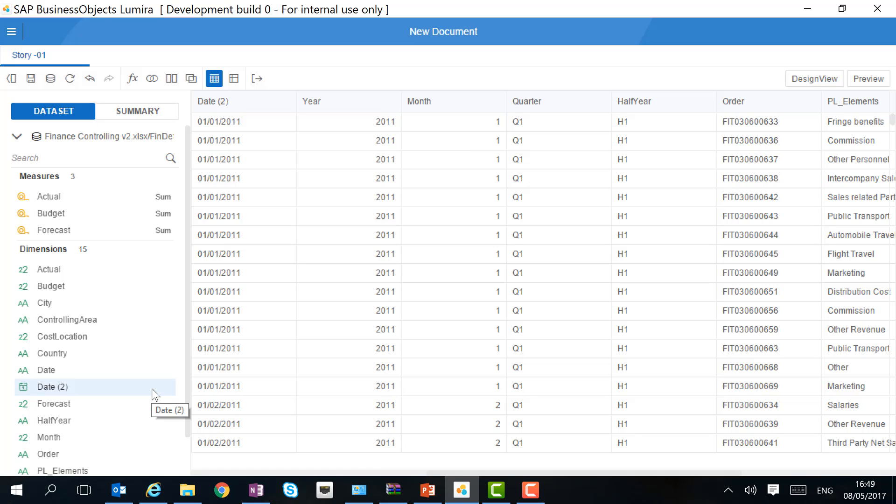
# Create a Date/Time hierarchy from the converted Date (2) dimension.
pyautogui.rightClick(153, 388)
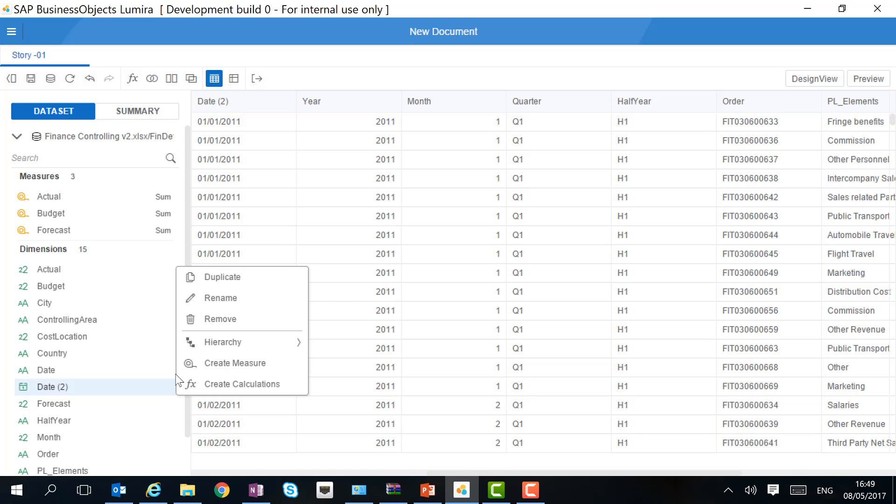
pyautogui.moveTo(238, 343)
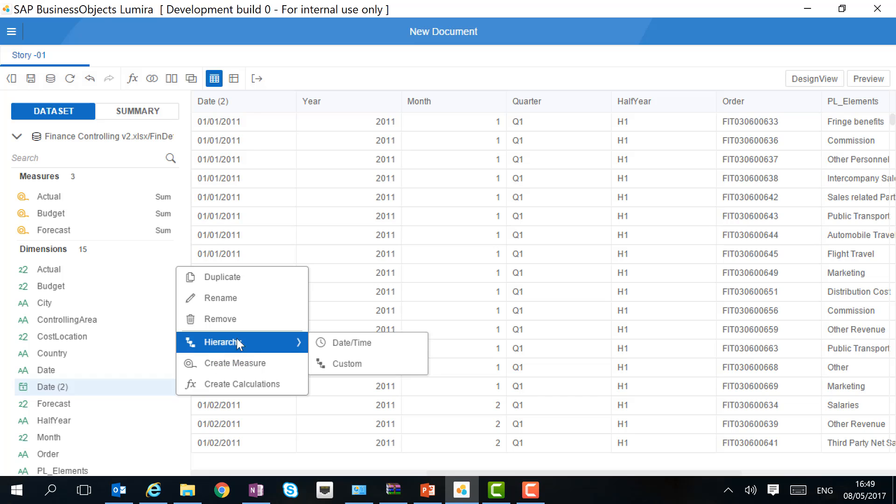
pyautogui.click(347, 343)
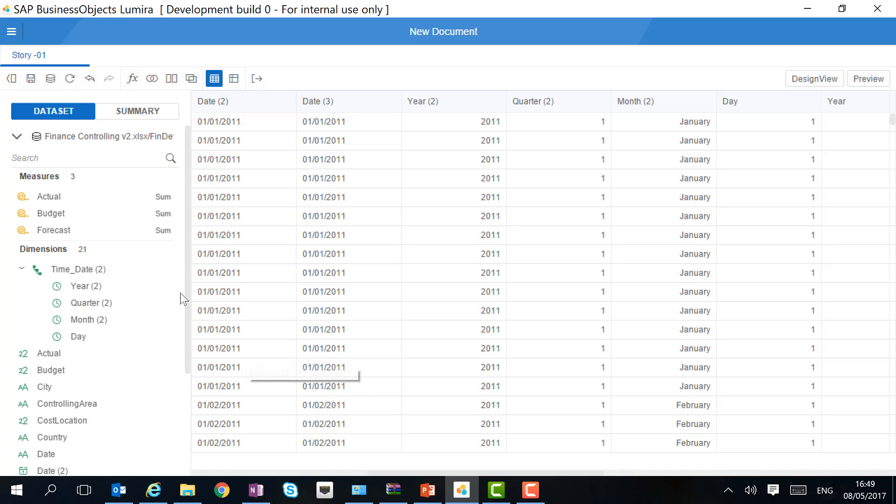
# Locate the PL_Elements column and show its Group by options.
pyautogui.scroll(-2, 187, 357)
pyautogui.scroll(-3, 192, 357)
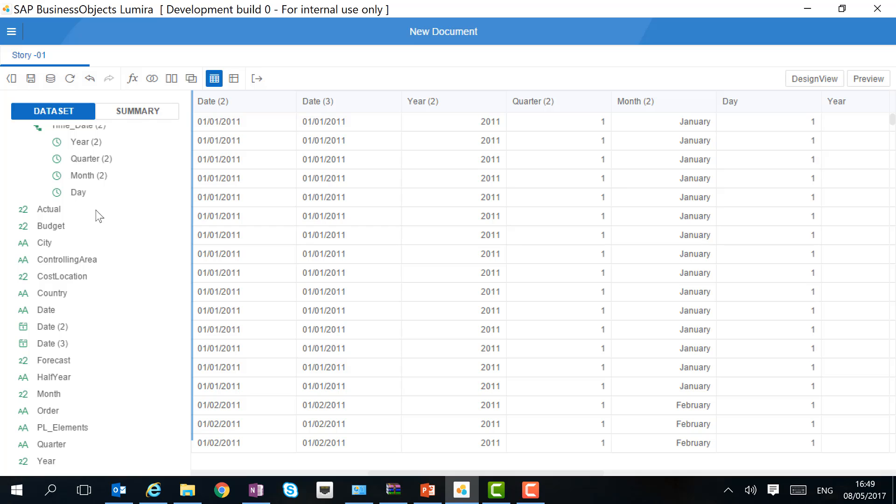
pyautogui.click(74, 428)
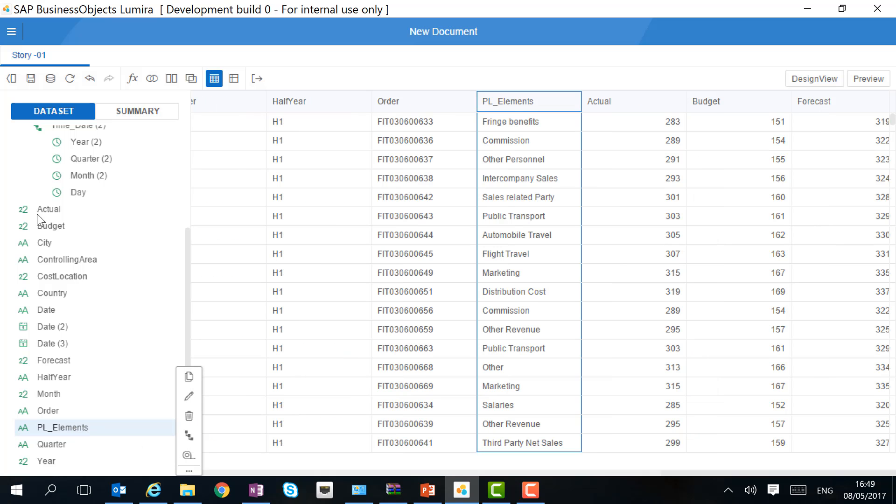
pyautogui.click(556, 103)
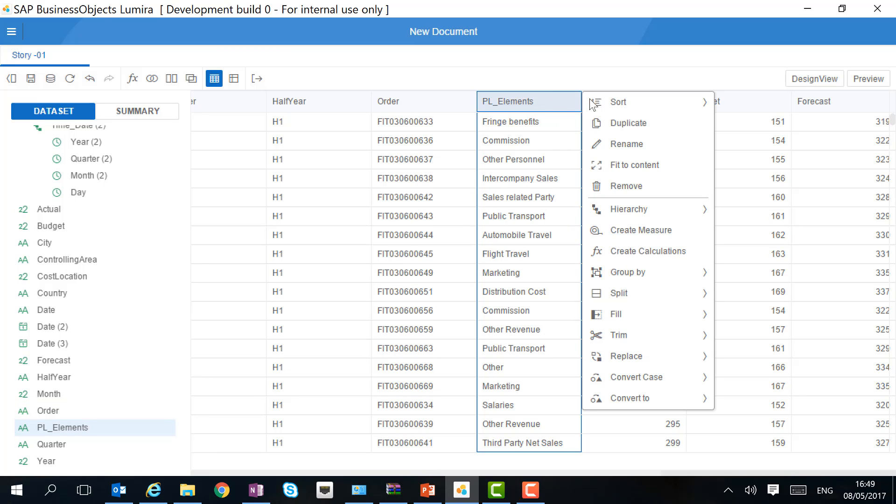
pyautogui.click(656, 276)
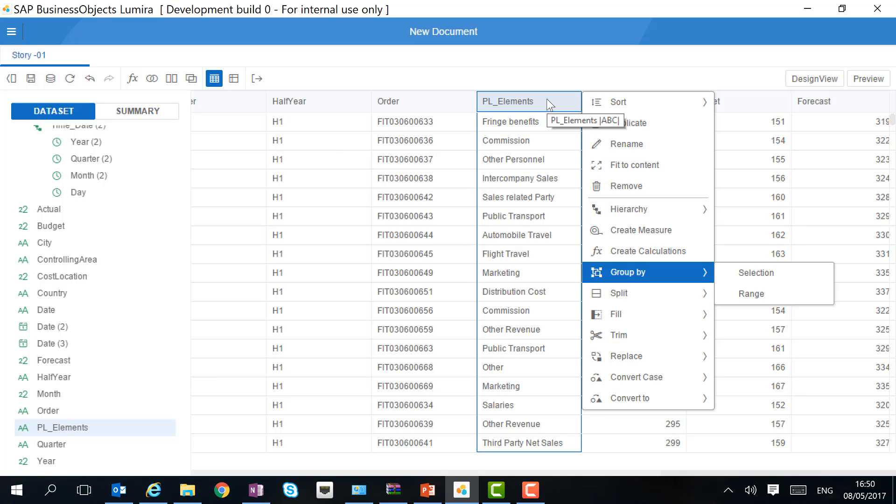
# Add the recently used P&L Groups.xlsx workbook as a second dataset with all columns of Sheet1.
pyautogui.click(50, 80)
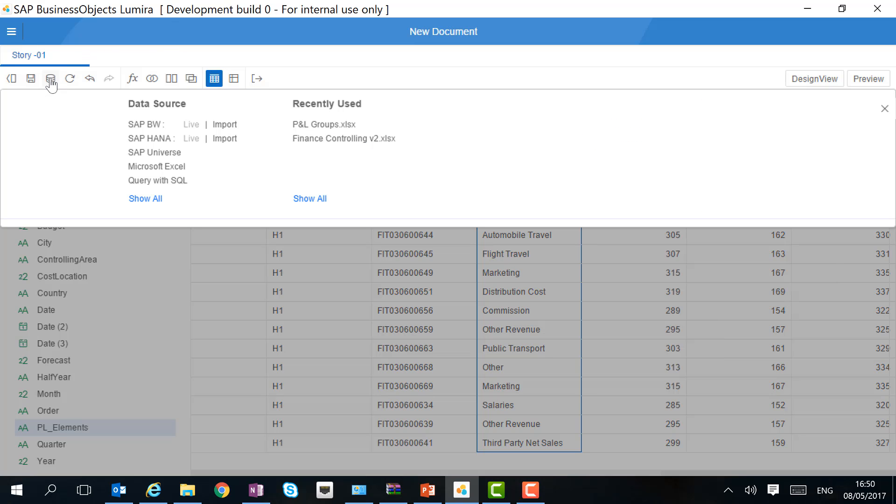
pyautogui.click(324, 125)
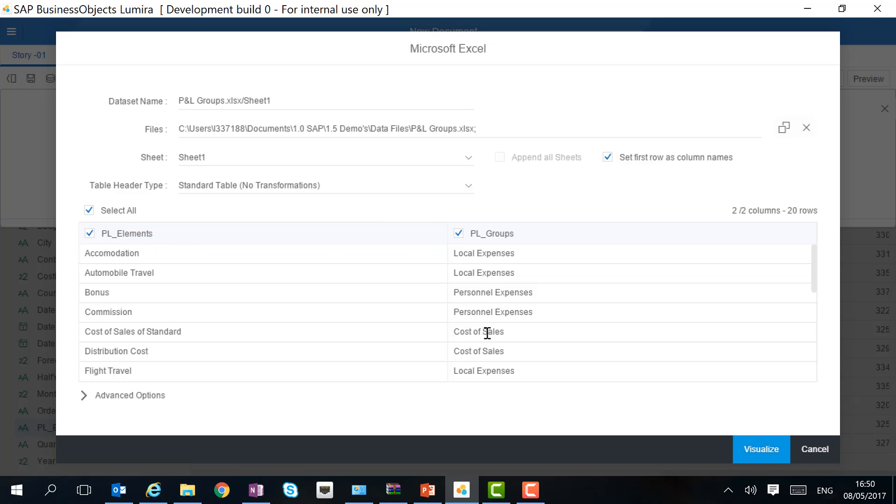
pyautogui.click(785, 461)
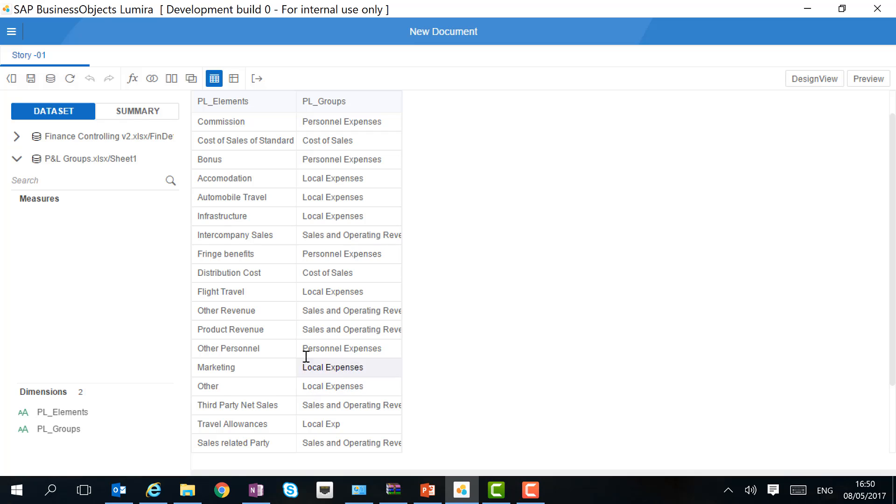
# Merge P&L Groups.xlsx/Sheet1 into the Finance Controlling v2.xlsx dataset, matching PL_Elements on both sides.
pyautogui.click(16, 136)
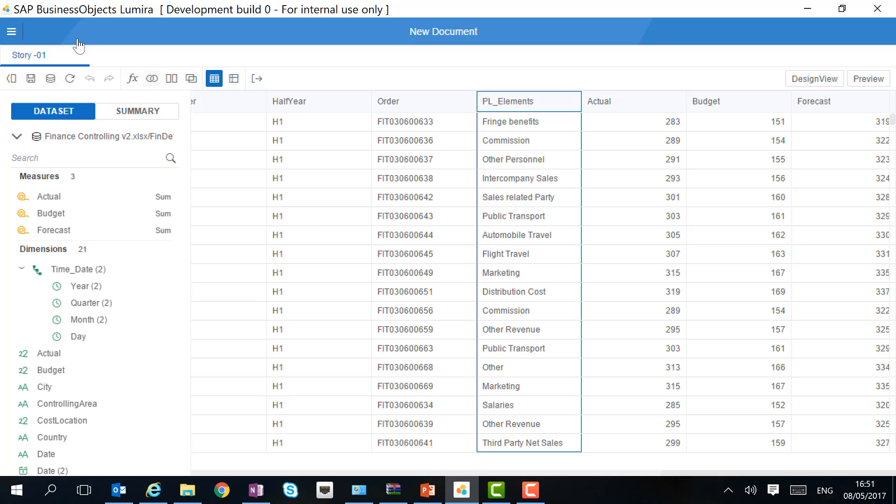
pyautogui.click(152, 78)
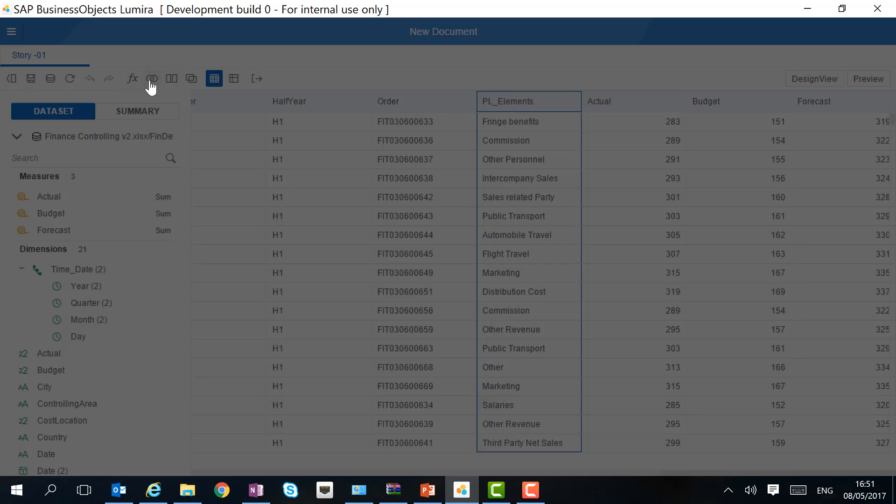
pyautogui.scroll(-5, 231, 205)
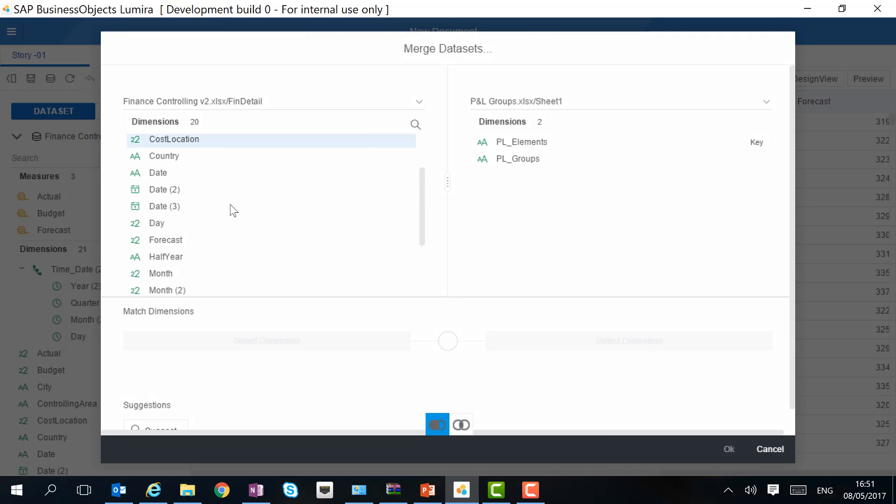
pyautogui.click(191, 200)
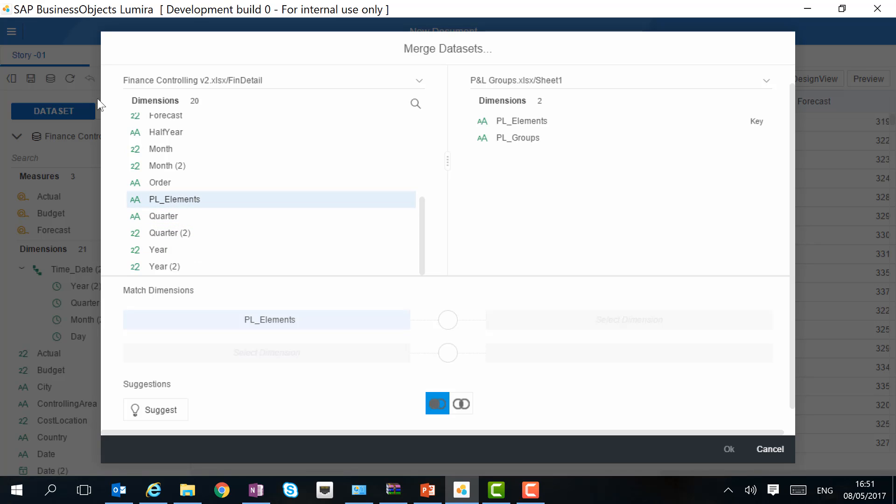
pyautogui.click(530, 122)
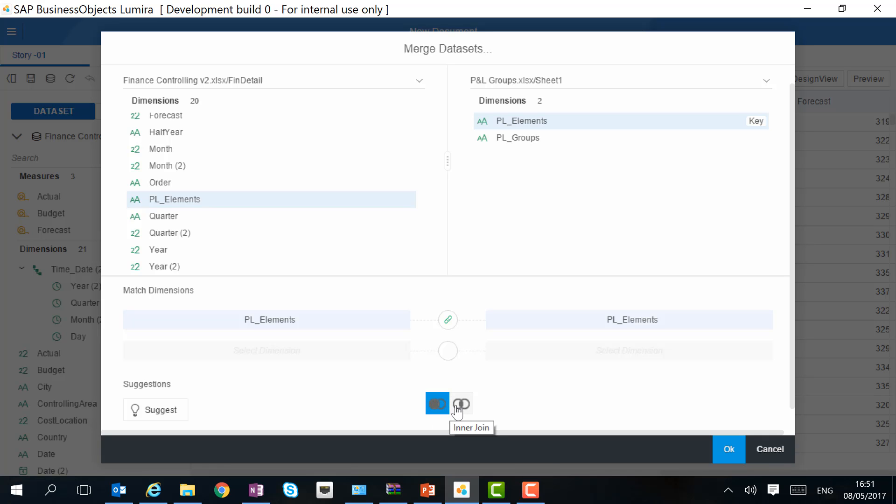
pyautogui.click(727, 452)
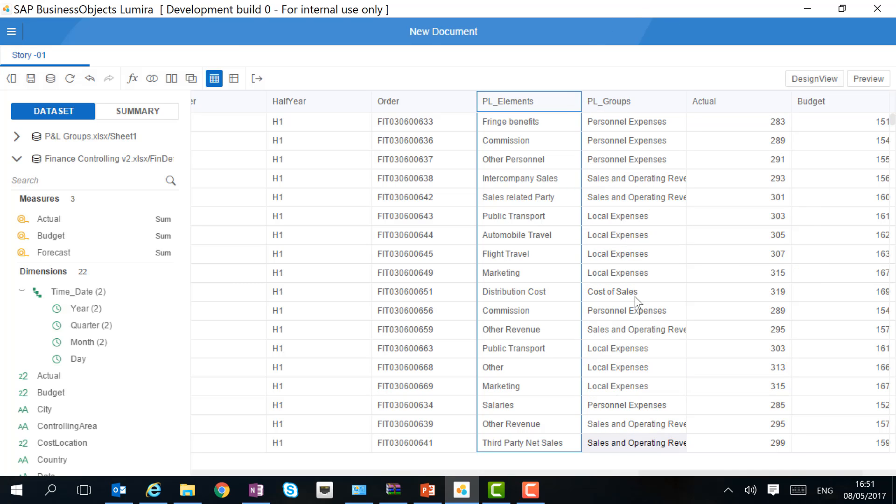
# Create a custom hierarchy named P&L Hierarchy with PL_Groups as the first level and PL_Elements as the second.
pyautogui.rightClick(639, 101)
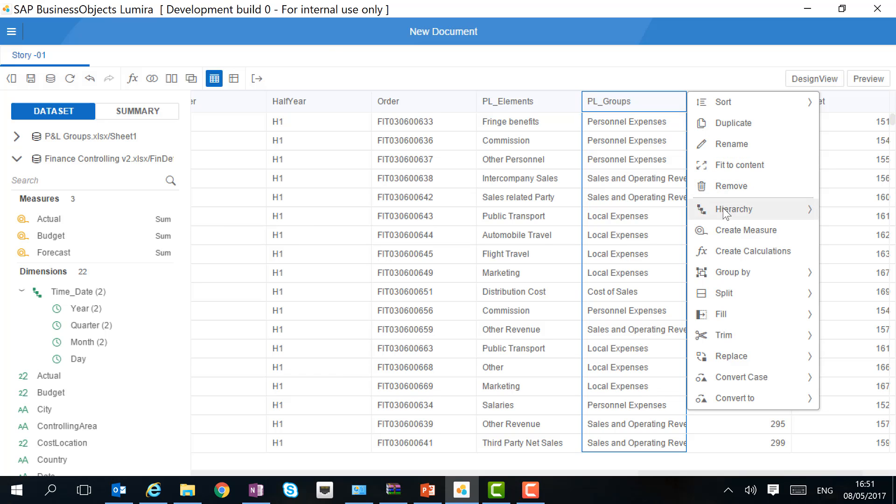
pyautogui.click(726, 214)
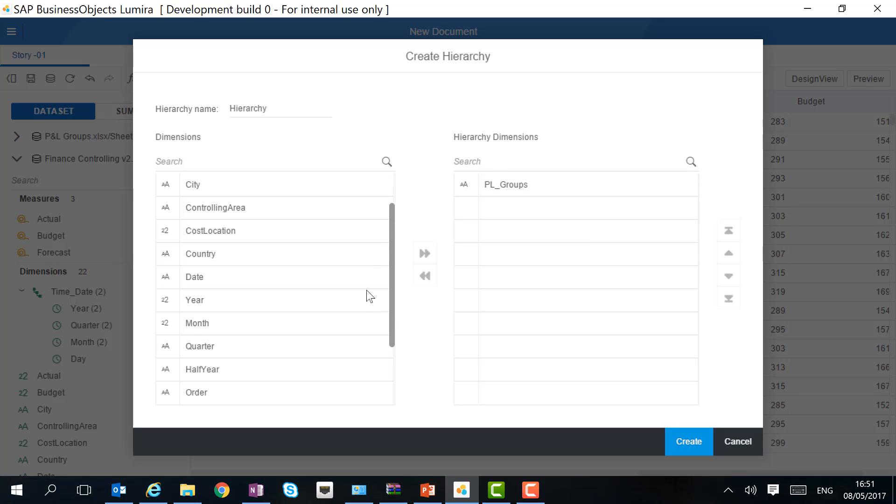
pyautogui.scroll(-3, 366, 290)
pyautogui.click(206, 277)
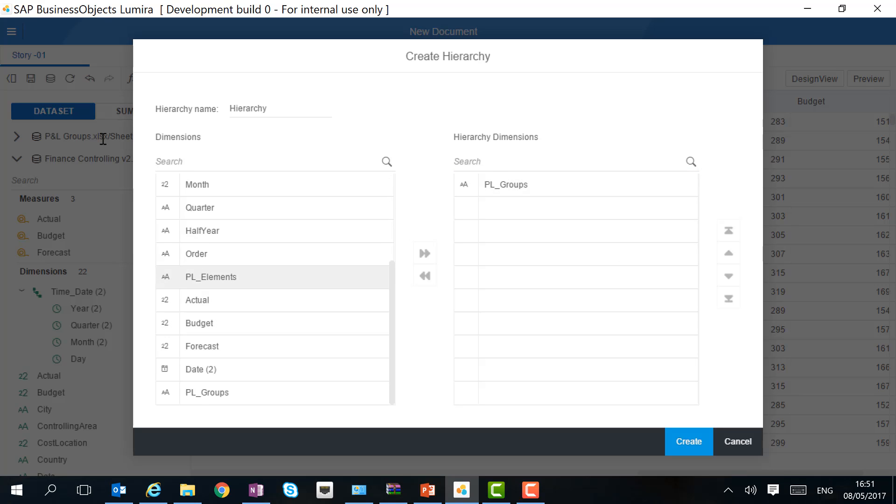
pyautogui.click(424, 255)
pyautogui.click(277, 107)
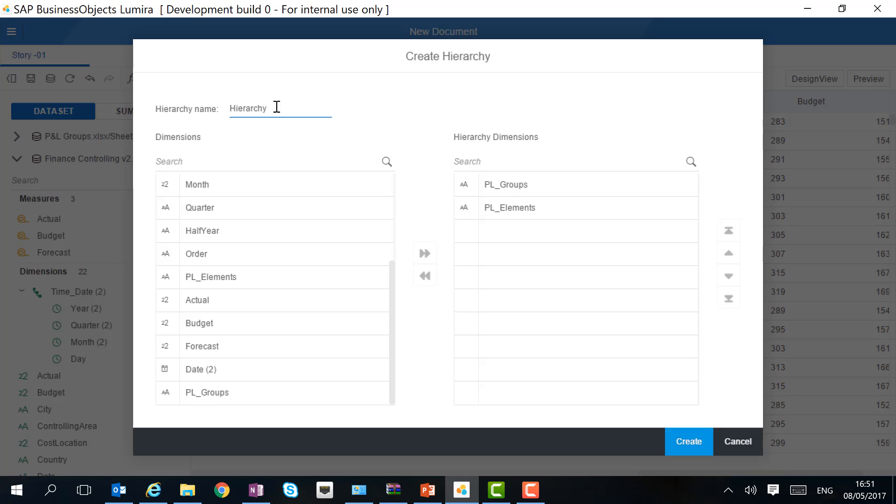
pyautogui.hotkey('ctrl', 'a')
pyautogui.write('P&L Hierarchy')
pyautogui.click(695, 441)
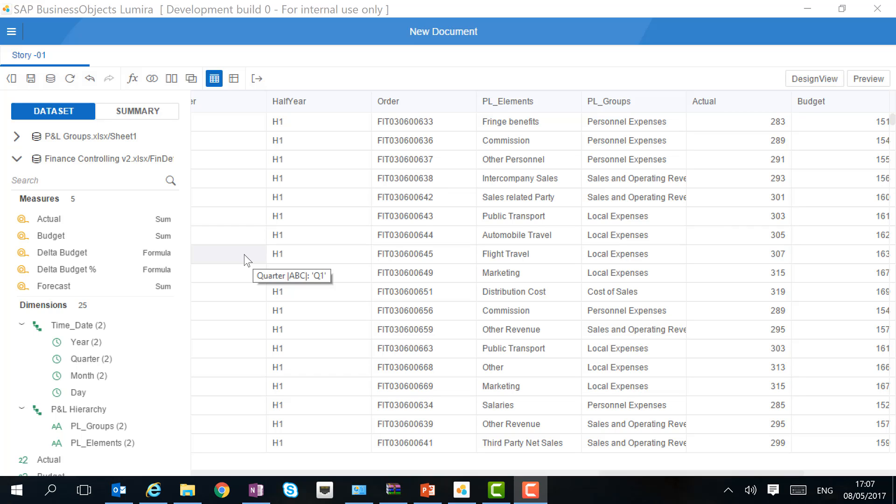
# Create a geographic hierarchy by names from the Country dimension, with City as the city level, and accept the recommended location matches.
pyautogui.click(186, 216)
pyautogui.scroll(-3, 191, 250)
pyautogui.moveTo(191, 246); pyautogui.dragTo(177, 385)
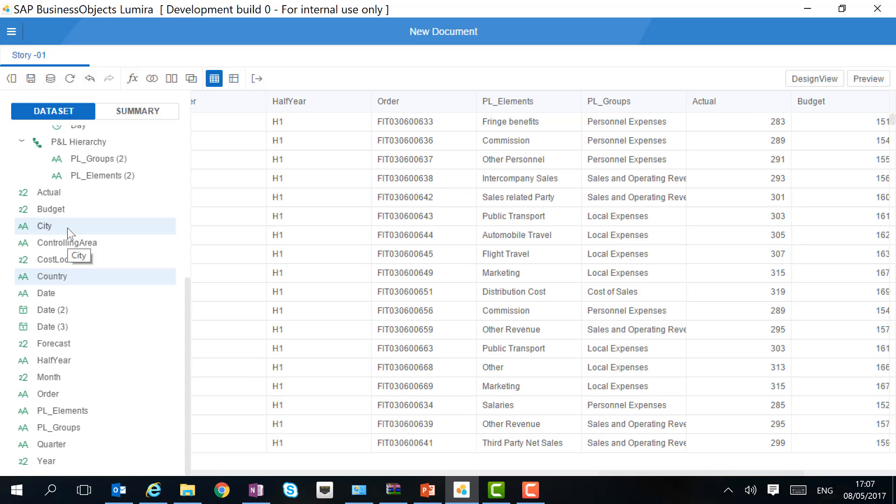
pyautogui.rightClick(83, 276)
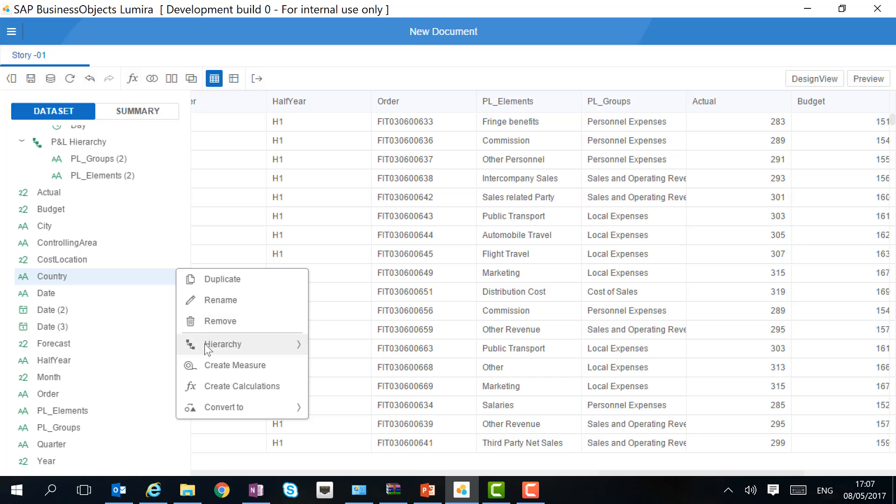
pyautogui.moveTo(261, 344)
pyautogui.click(341, 344)
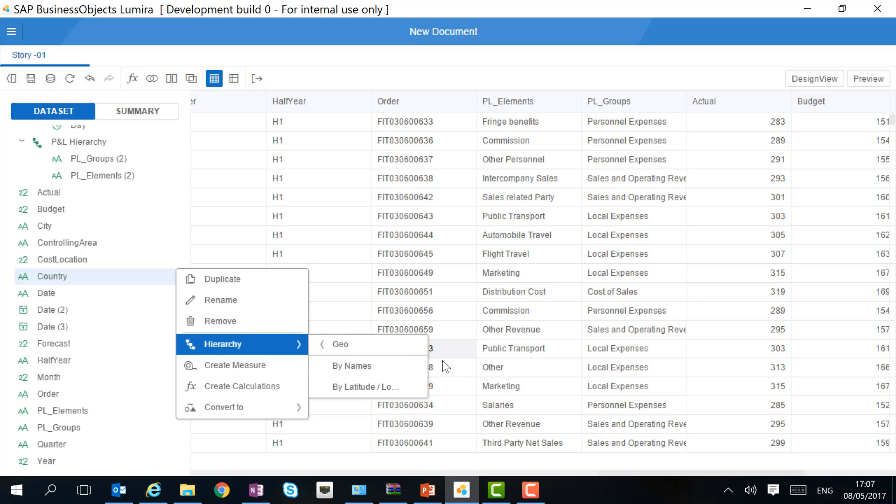
pyautogui.click(358, 369)
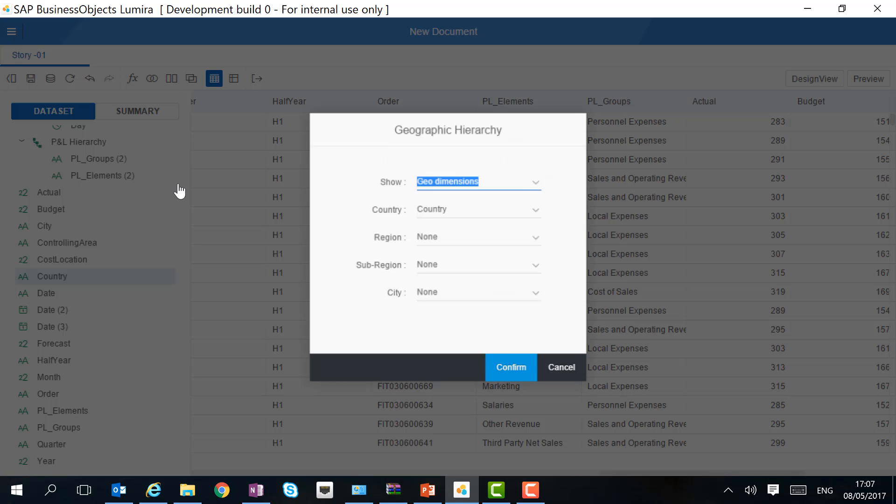
pyautogui.click(537, 293)
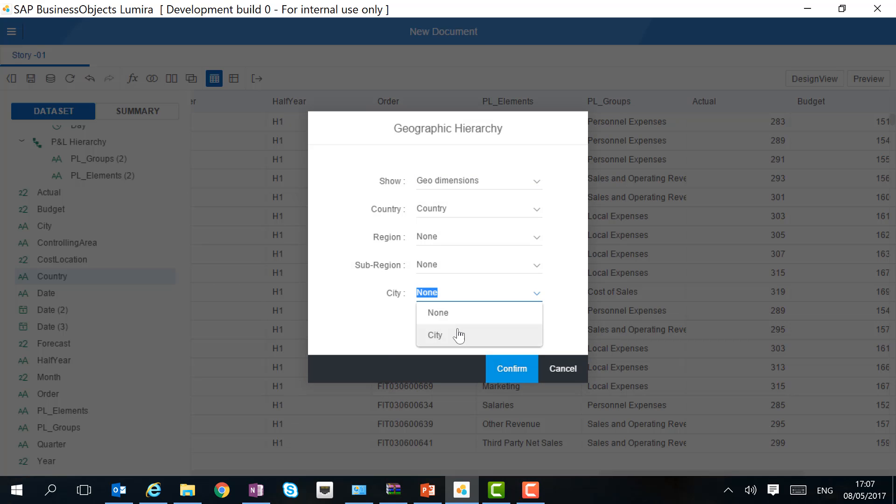
pyautogui.click(460, 334)
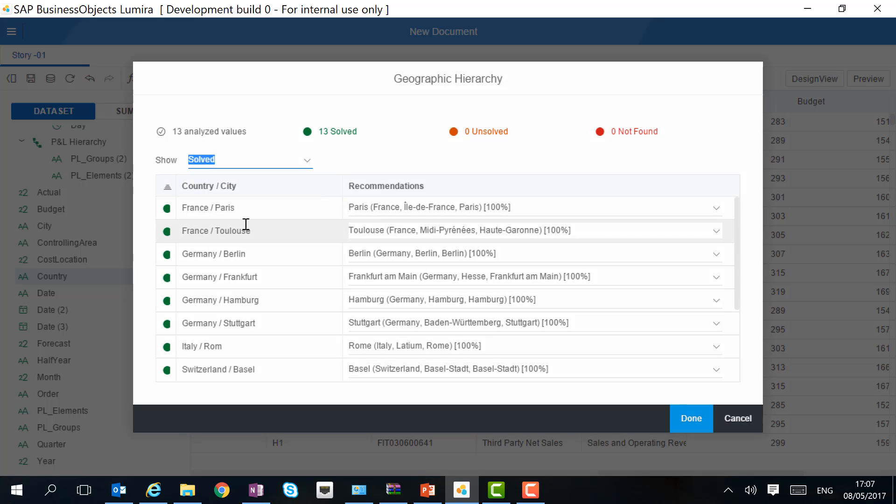
pyautogui.click(697, 423)
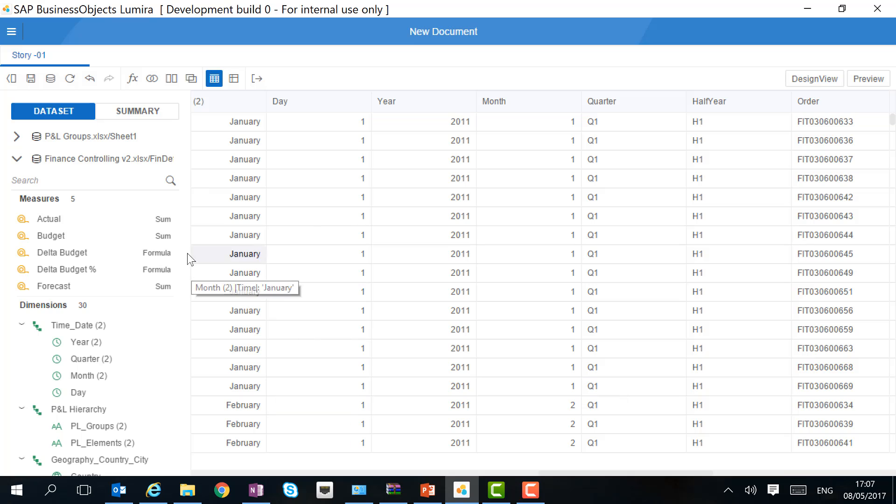
# Check the value summary of the PL_Groups column and replace its Local Exp values with Local Expenses.
pyautogui.scroll(-4, 176, 326)
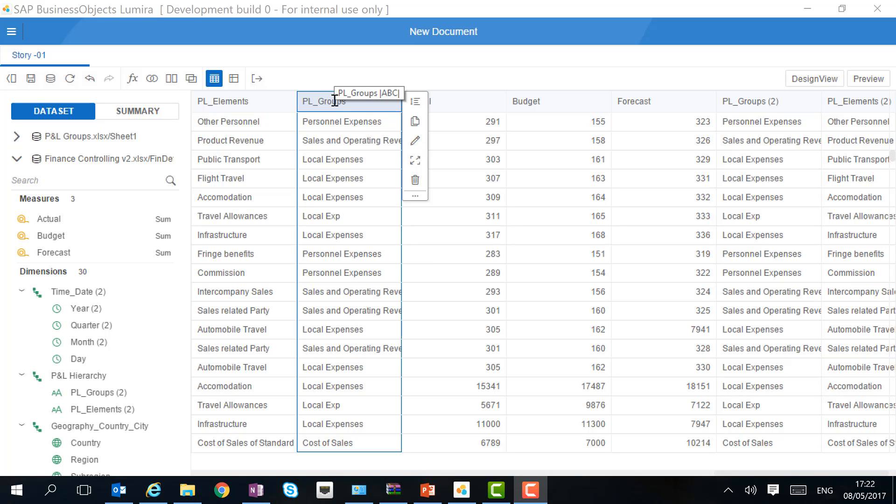
pyautogui.click(154, 111)
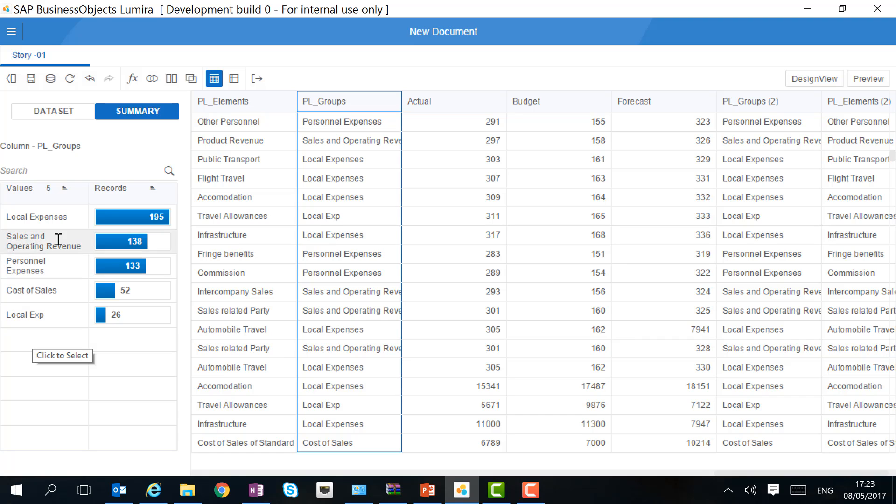
pyautogui.click(68, 315)
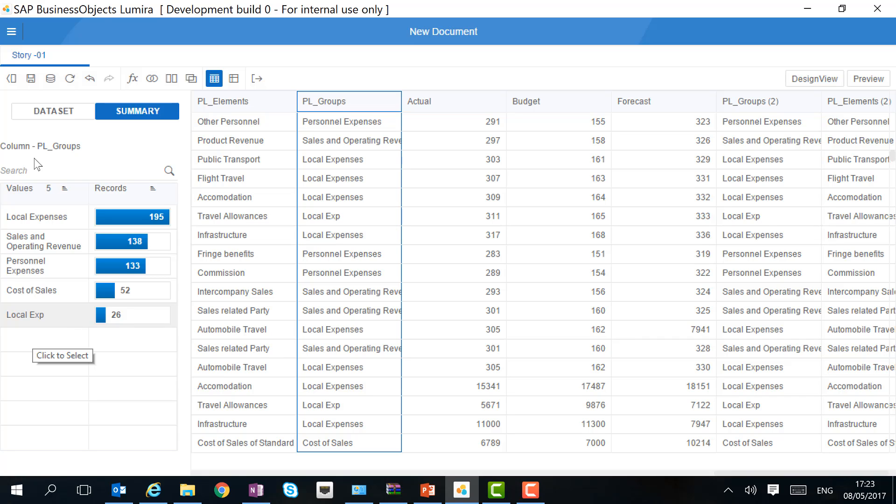
pyautogui.click(369, 219)
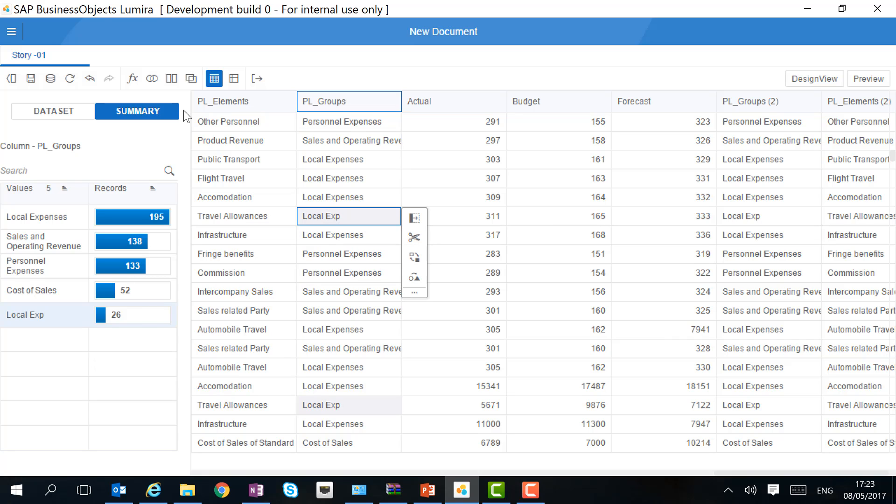
pyautogui.click(422, 294)
pyautogui.click(455, 261)
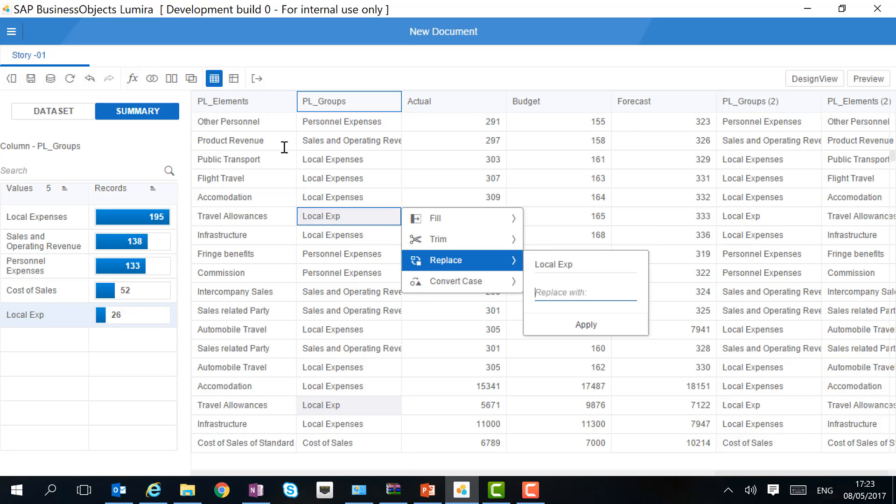
pyautogui.write('Local Expenses')
pyautogui.press('Tab')
pyautogui.press('Return')
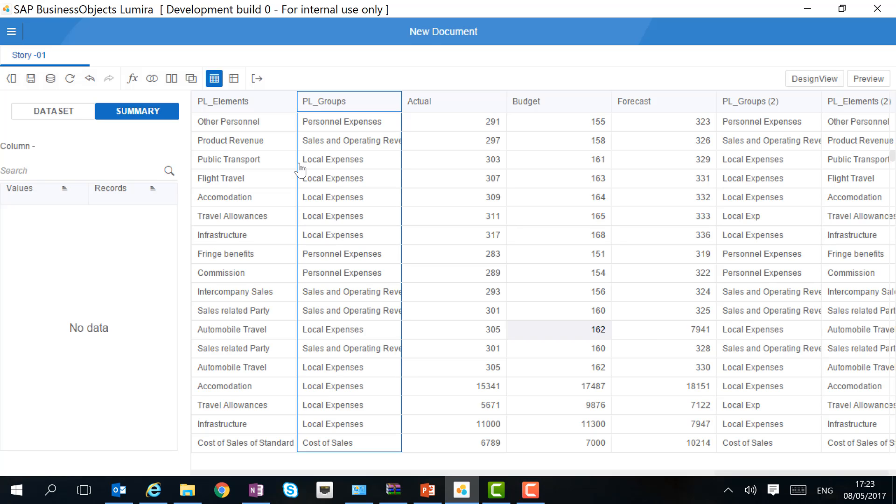
pyautogui.click(334, 101)
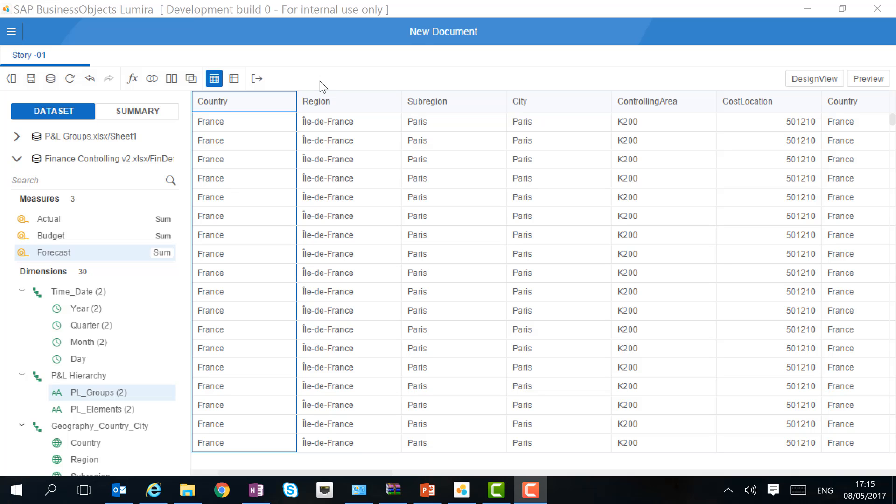
# Start a new calculated measure based on Budget and name it Delta Budget.
pyautogui.click(276, 100)
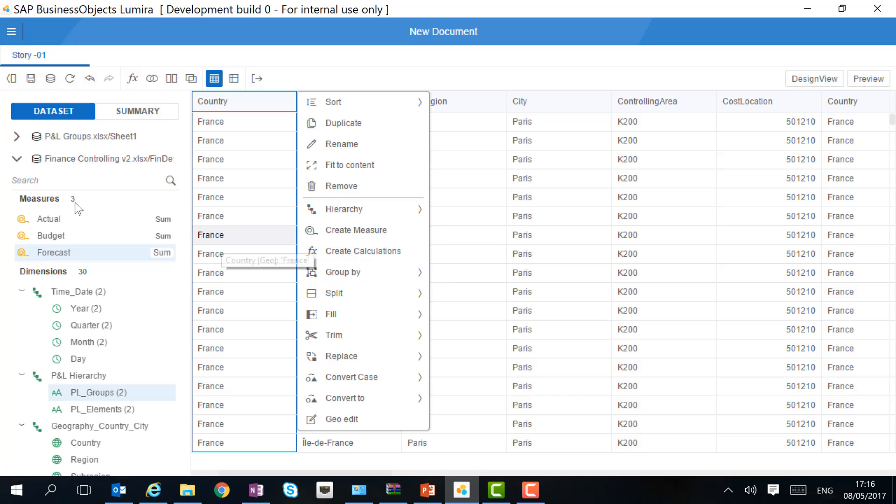
pyautogui.click(64, 220)
pyautogui.keyDown('ctrl'); pyautogui.click(65, 234); pyautogui.keyUp('ctrl')
pyautogui.click(69, 237)
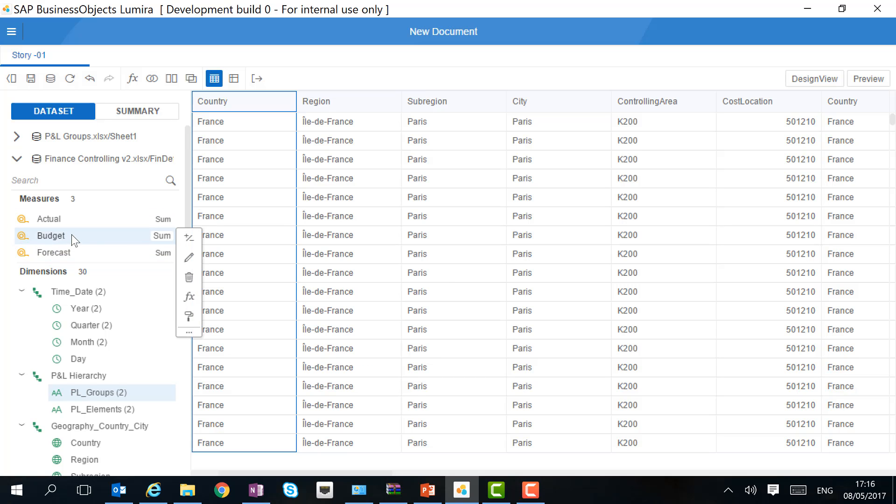
pyautogui.click(189, 333)
pyautogui.click(255, 300)
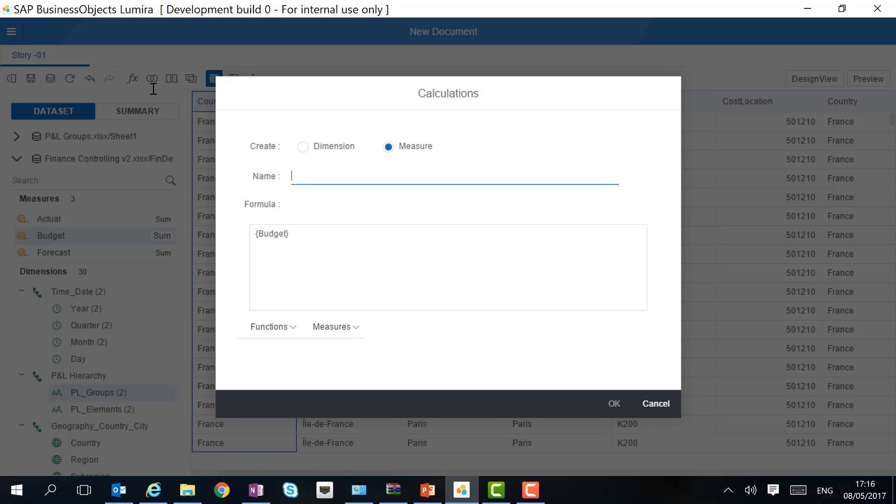
pyautogui.write('Delta')
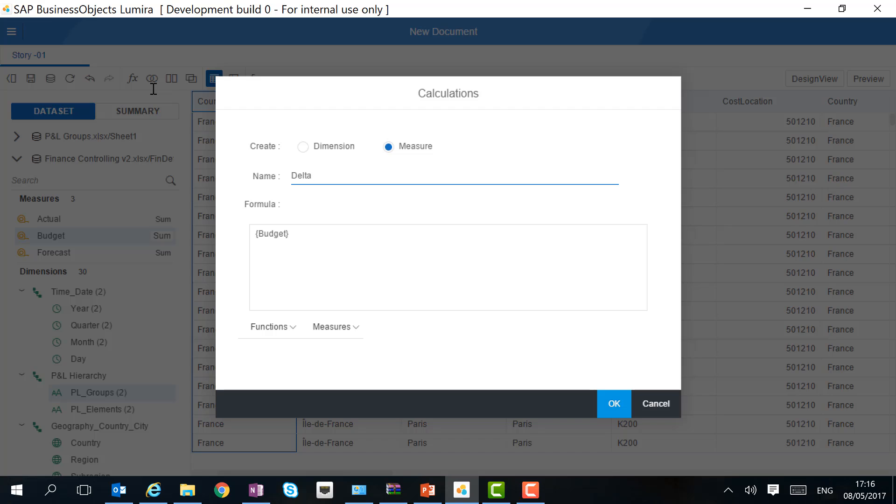
pyautogui.write(' Budget')
# Complete the Delta Budget formula as Budget minus Actual and create the measure.
pyautogui.click(345, 234)
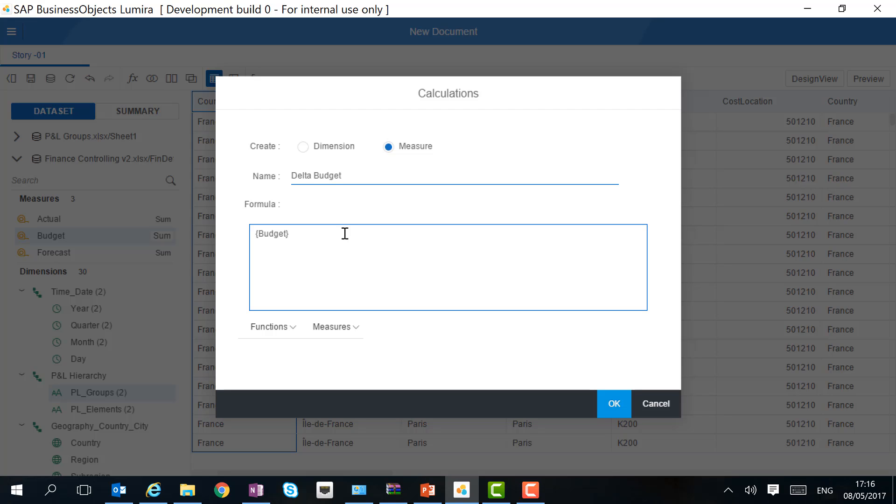
pyautogui.write('-actu')
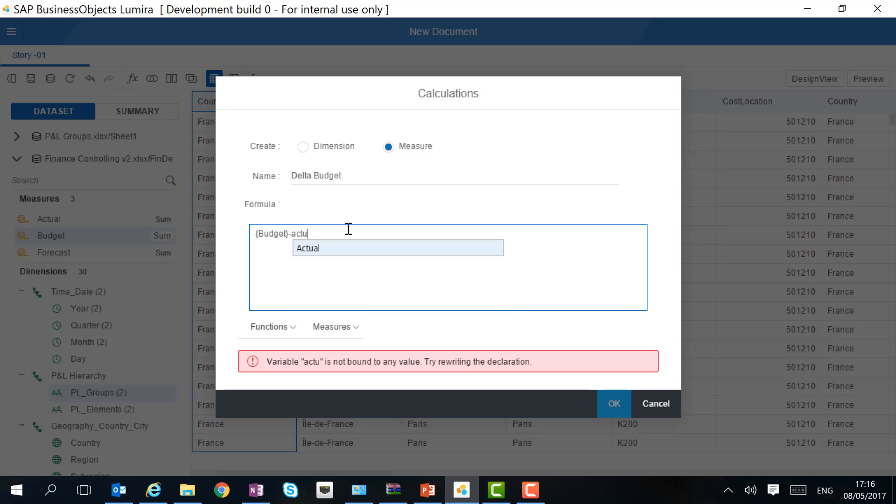
pyautogui.press('Return')
pyautogui.click(615, 404)
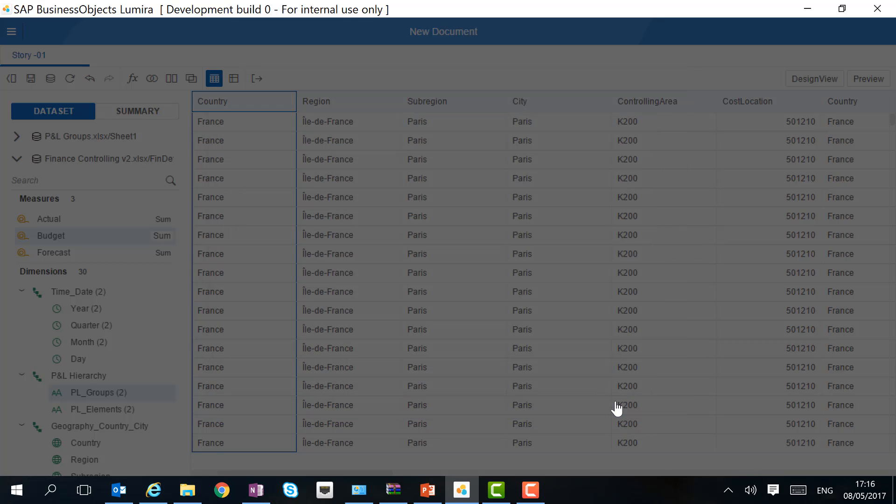